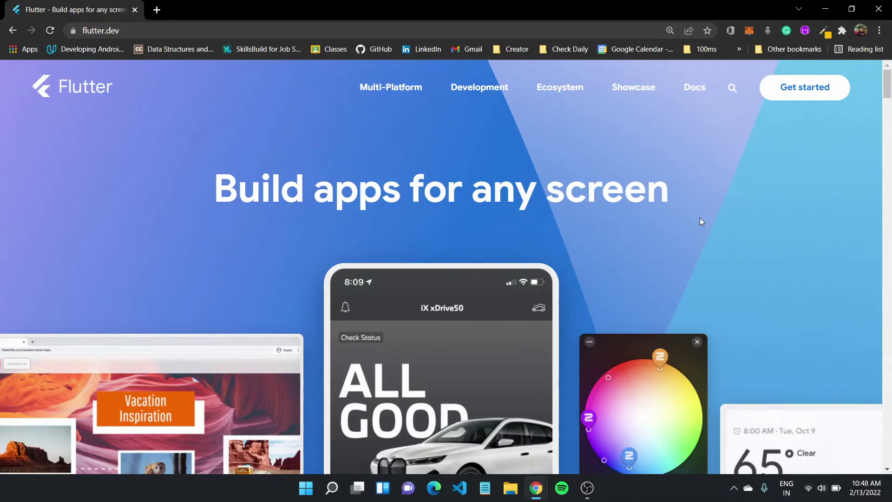
pyautogui.scroll(-5, 679, 321)
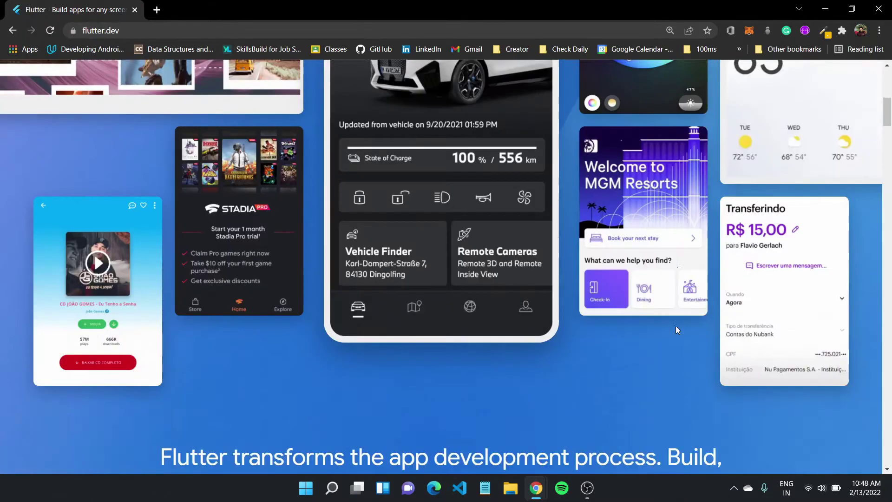
pyautogui.scroll(-5, 675, 329)
pyautogui.scroll(-4, 676, 329)
pyautogui.scroll(-2, 675, 329)
pyautogui.scroll(-2, 676, 329)
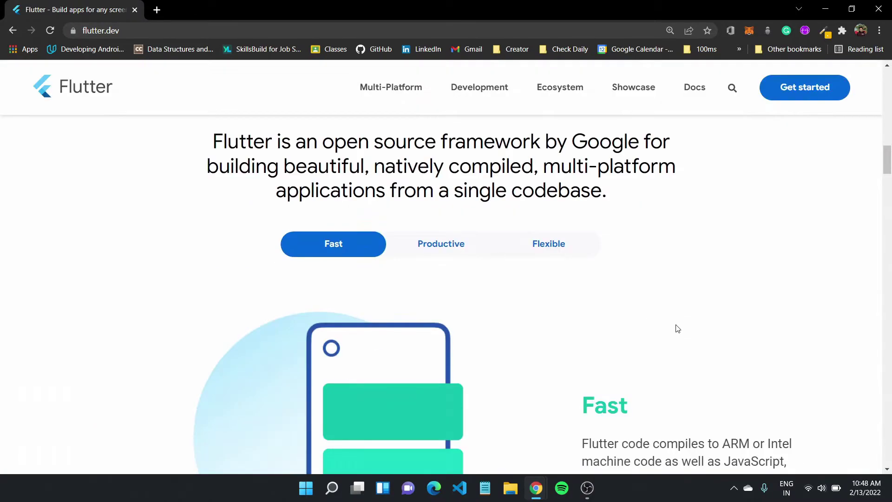
pyautogui.scroll(-2, 675, 329)
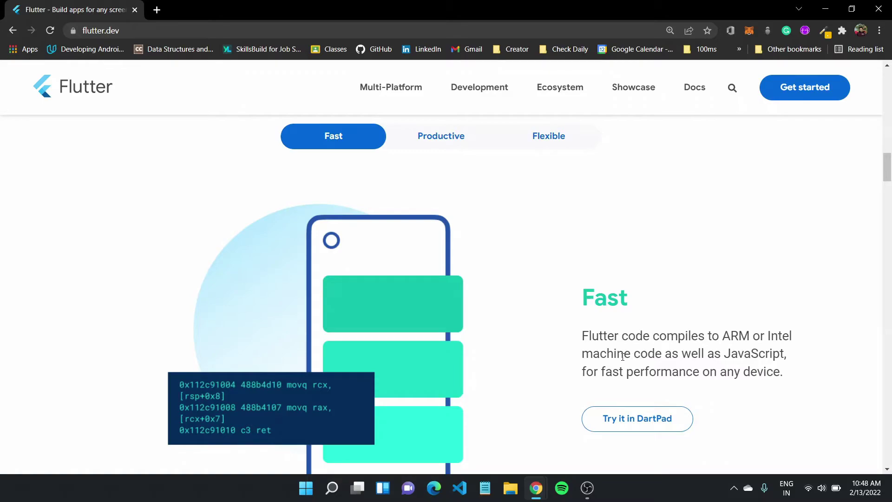
# View the Productive and Flexible framework highlights, then reach the 'Reach users on every screen' section.
pyautogui.click(440, 135)
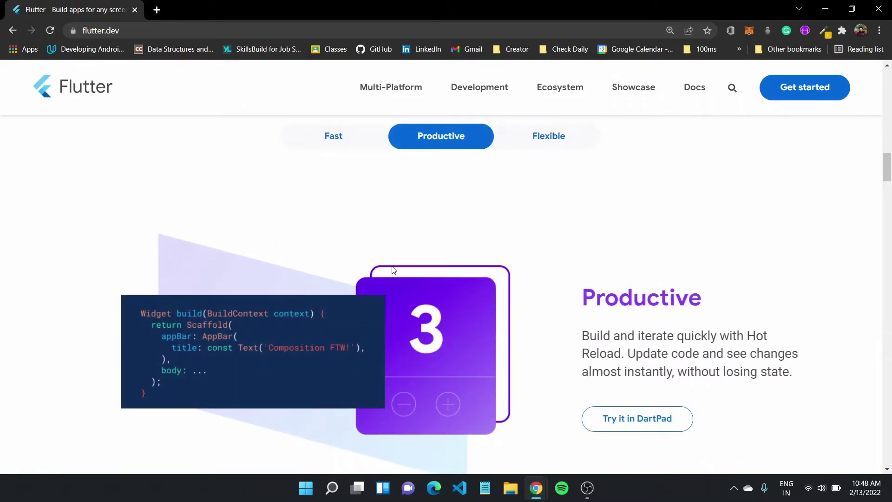
pyautogui.click(548, 135)
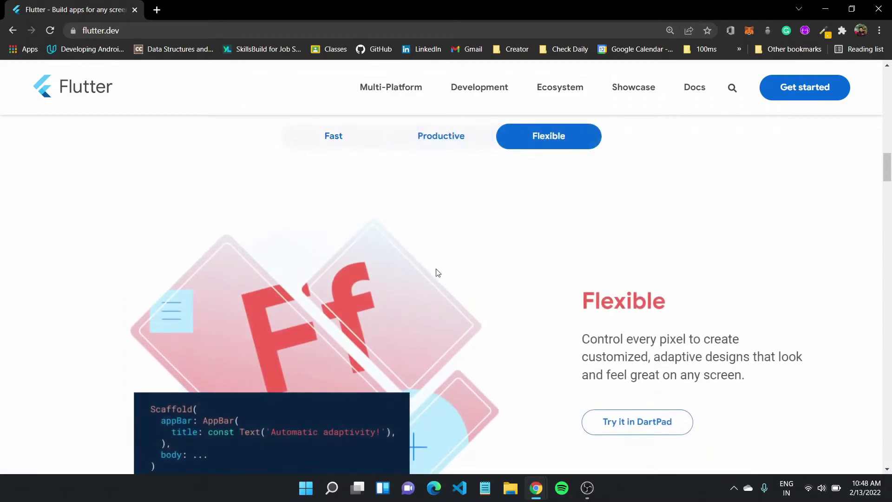
pyautogui.scroll(-5, 430, 297)
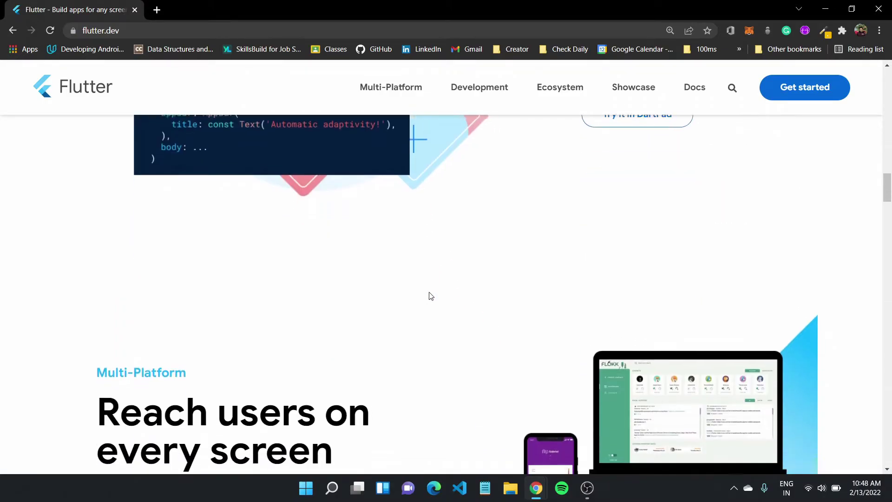
pyautogui.scroll(-3, 430, 297)
pyautogui.scroll(-2, 429, 295)
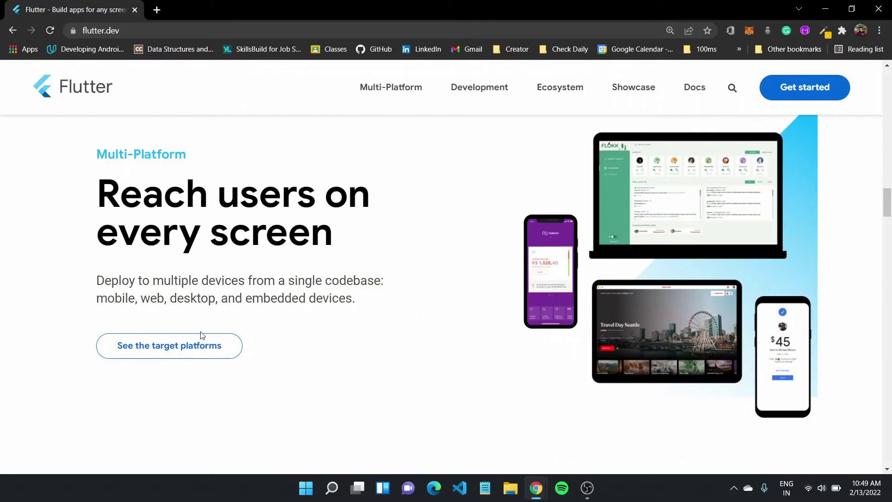
pyautogui.scroll(-3, 310, 332)
pyautogui.scroll(-3, 309, 333)
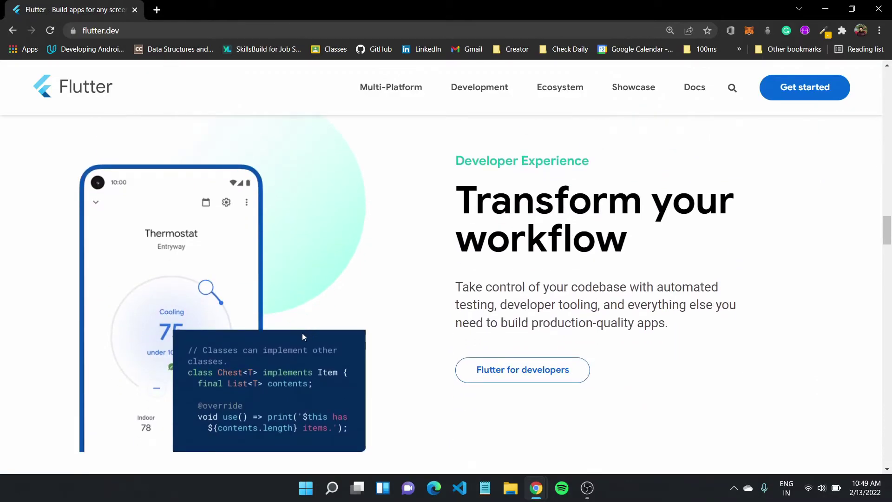
pyautogui.scroll(-3, 301, 332)
pyautogui.scroll(2, 300, 328)
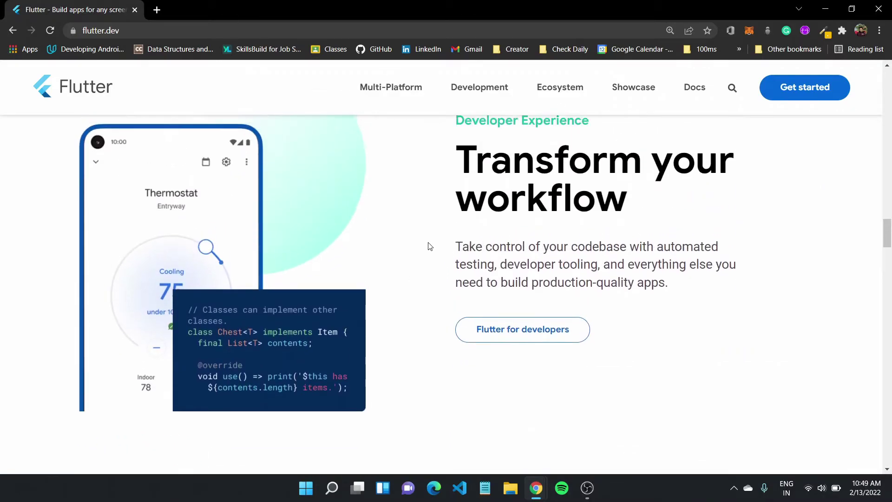
pyautogui.scroll(2, 301, 328)
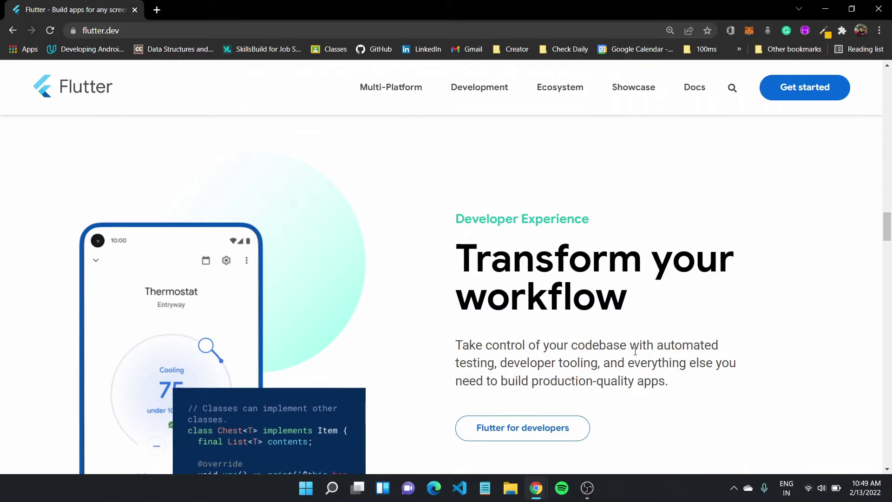
pyautogui.scroll(-3, 636, 348)
pyautogui.scroll(-3, 635, 348)
pyautogui.scroll(-3, 635, 352)
pyautogui.scroll(-3, 636, 352)
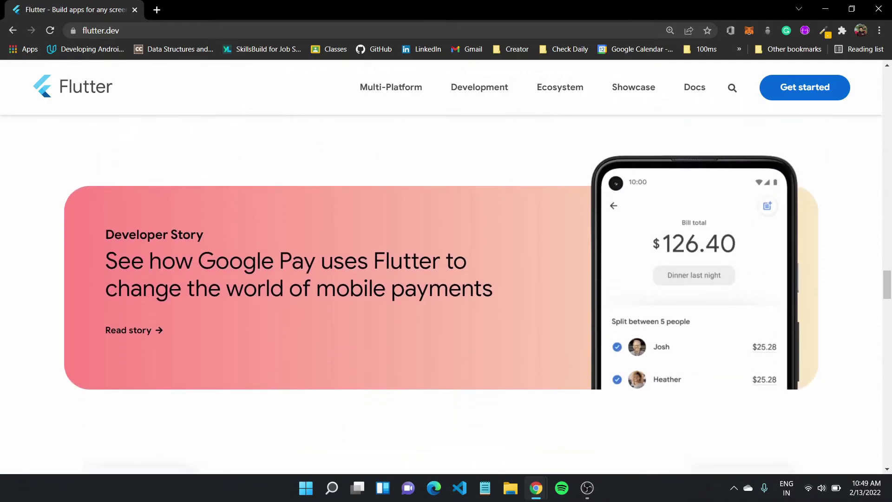
pyautogui.scroll(-3, 635, 352)
pyautogui.scroll(2, 635, 352)
pyautogui.scroll(1, 625, 356)
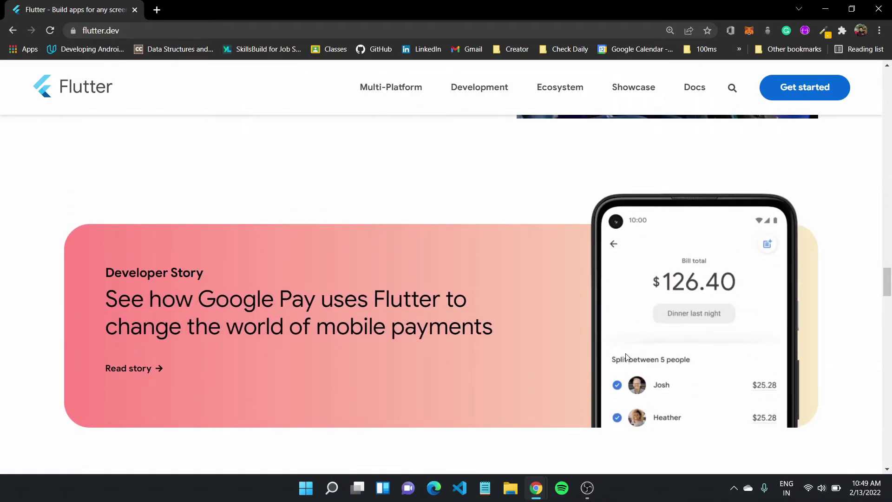
pyautogui.scroll(-1, 625, 355)
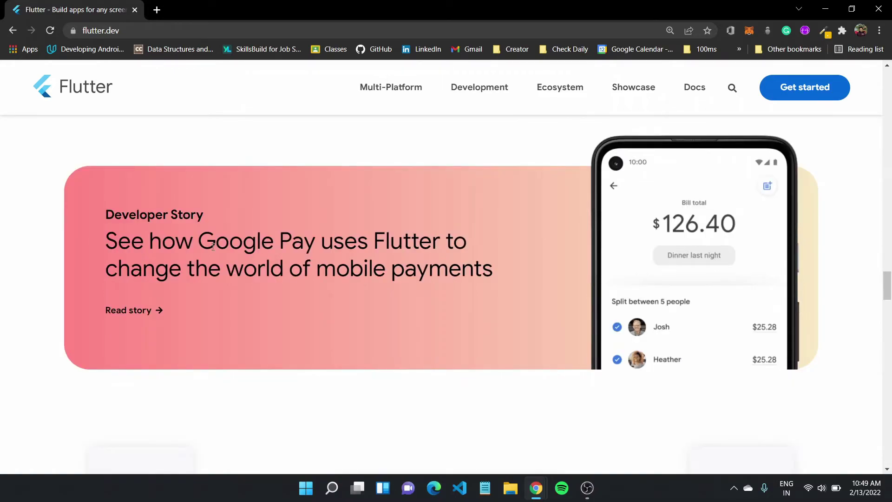
pyautogui.moveTo(213, 240); pyautogui.dragTo(328, 241)
pyautogui.scroll(-4, 307, 298)
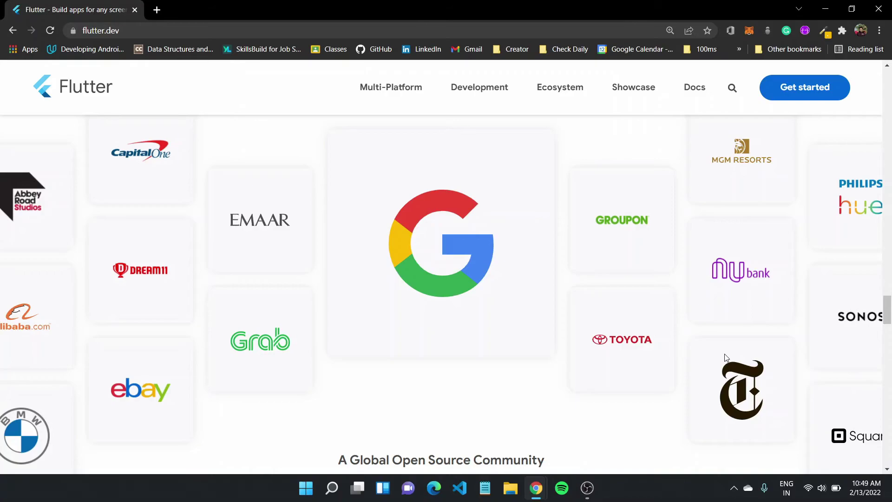
pyautogui.scroll(-4, 725, 357)
pyautogui.scroll(-2, 726, 357)
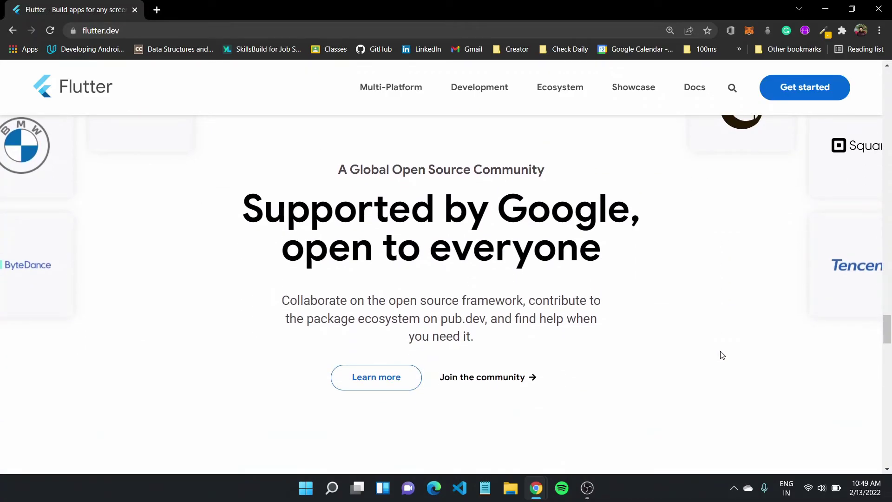